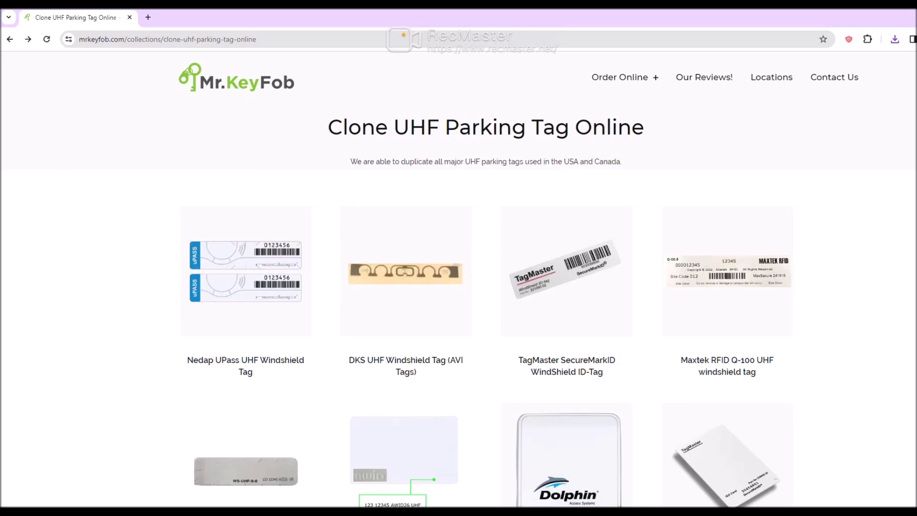
pyautogui.scroll(-5, 506, 334)
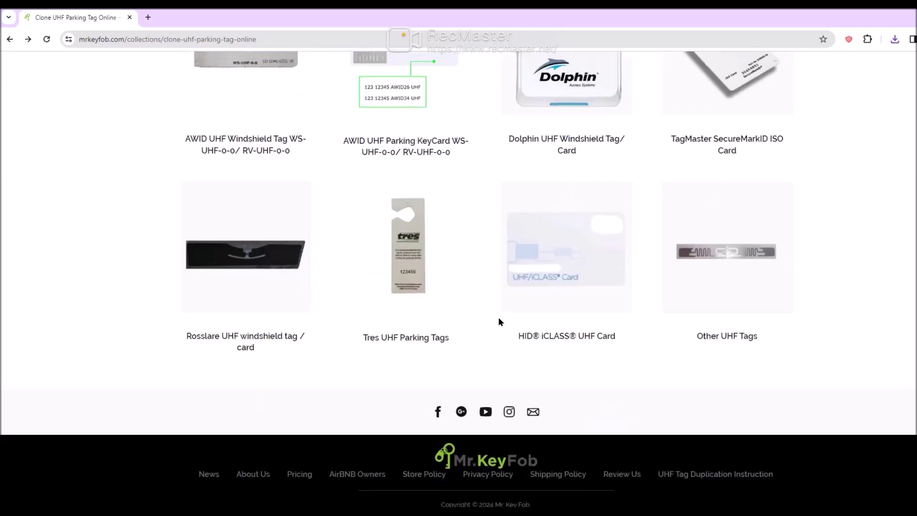
pyautogui.scroll(3, 497, 321)
pyautogui.scroll(1, 497, 322)
# - Open the TagMaster SecureMarkID WindShield ID-Tag product page, priced $40.00
pyautogui.click(589, 206)
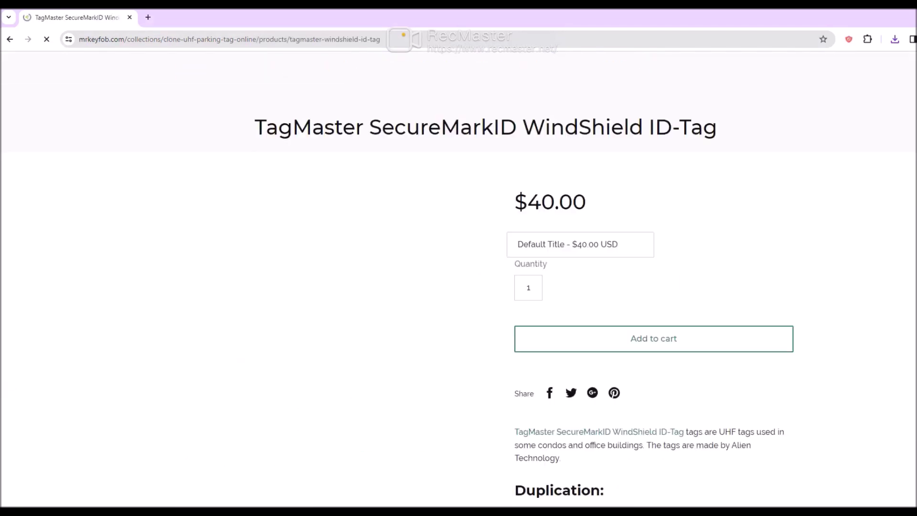
pyautogui.scroll(-3, 850, 348)
pyautogui.scroll(-1, 850, 348)
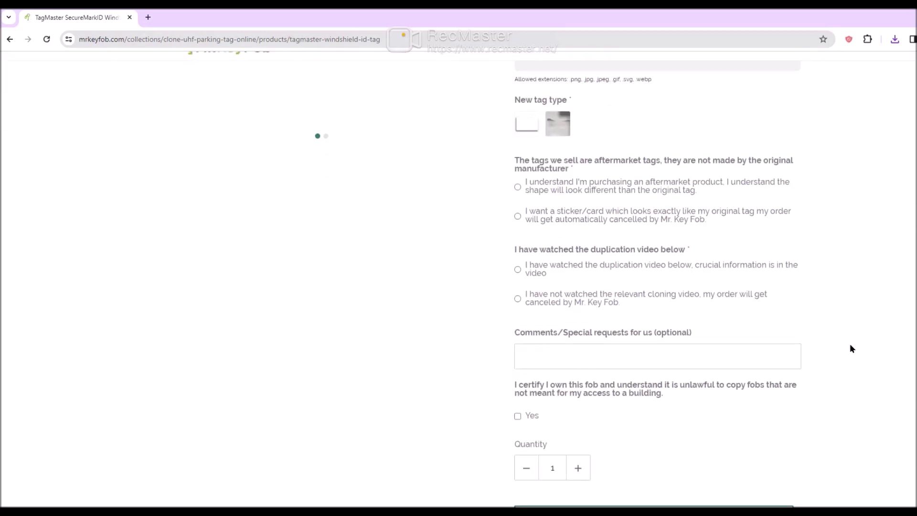
pyautogui.scroll(-3, 849, 348)
pyautogui.scroll(-5, 850, 348)
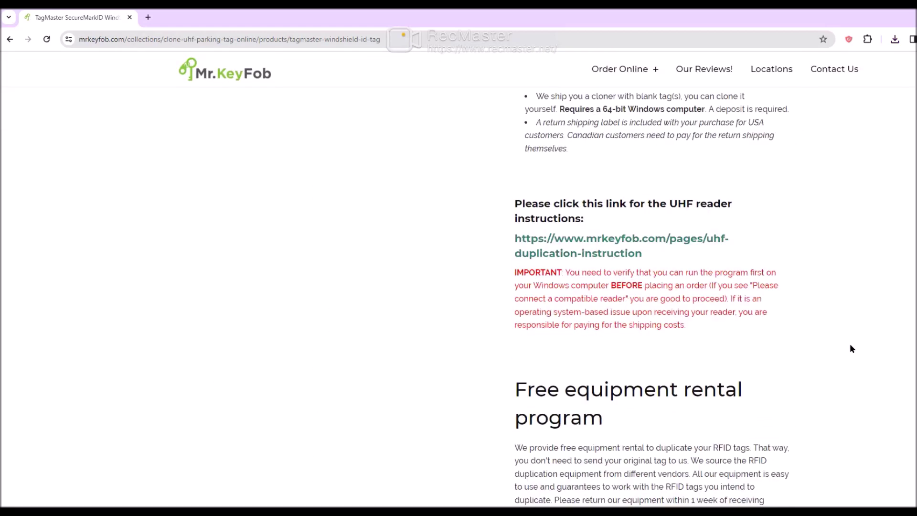
# - Open the UHF duplication instructions page and download OkCloner.exe for Windows
pyautogui.click(687, 244)
pyautogui.scroll(-1, 683, 249)
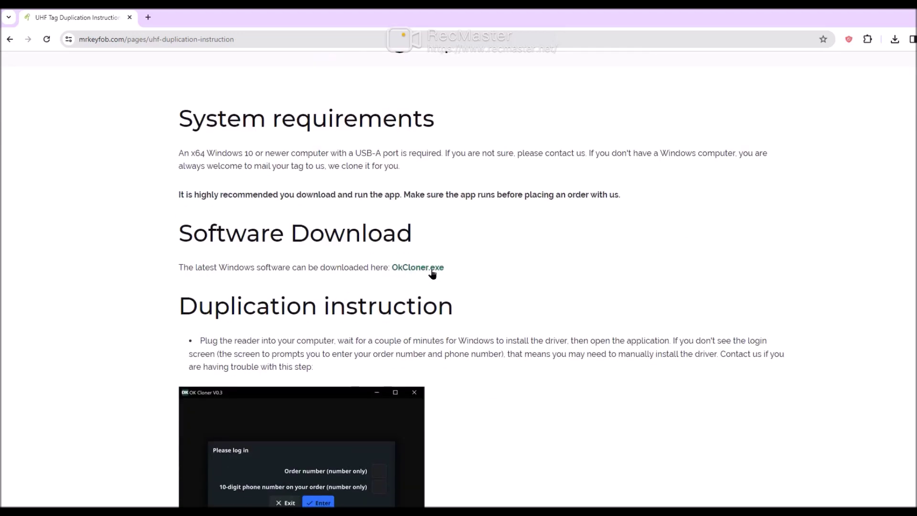
pyautogui.click(435, 272)
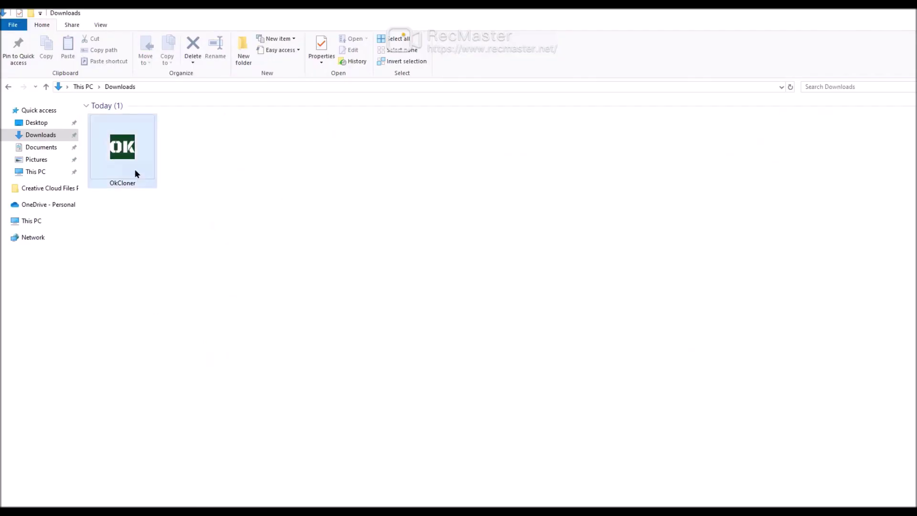
pyautogui.click(135, 172)
pyautogui.doubleClick(135, 173)
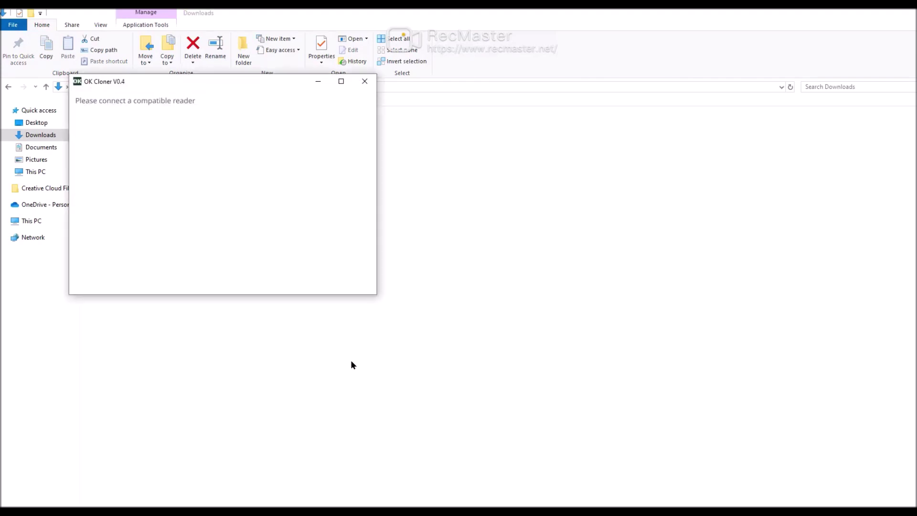
pyautogui.click(364, 81)
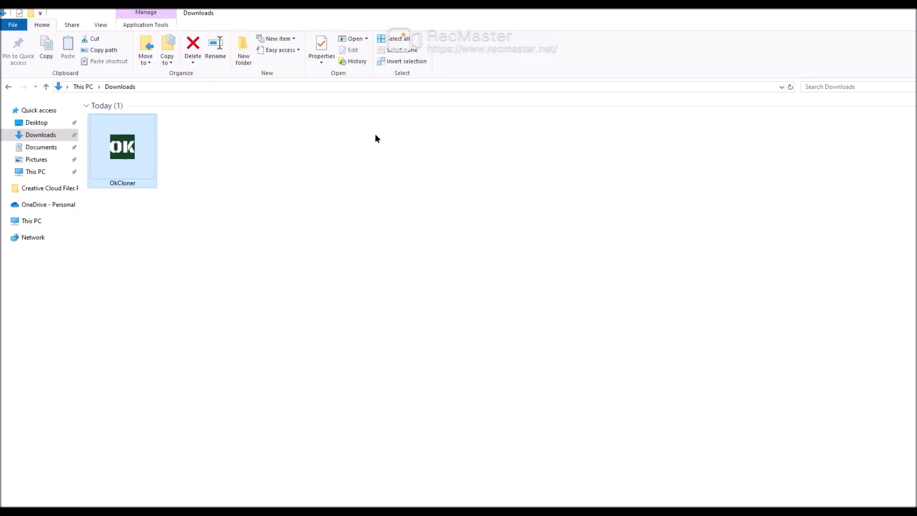
# - Launch OkCloner again from the Downloads folder
pyautogui.doubleClick(127, 163)
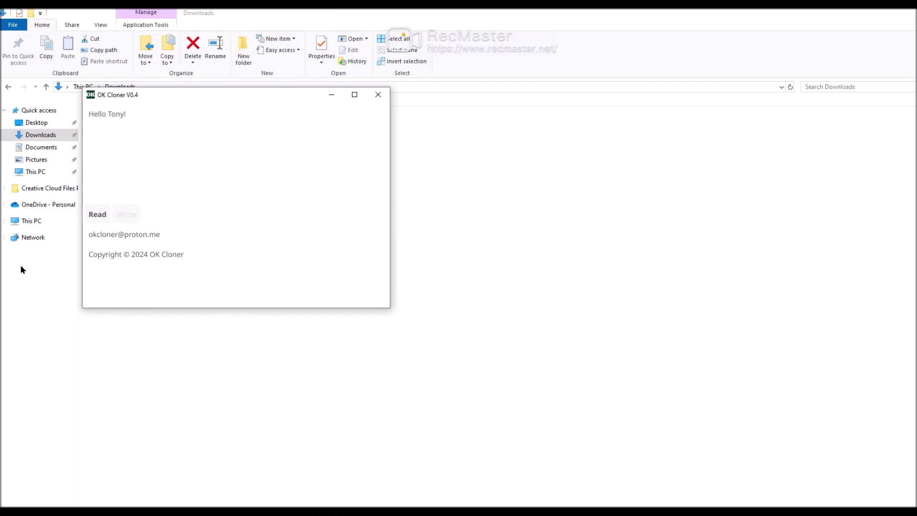
# - Start reading the original parking tag with OK Cloner
pyautogui.click(105, 218)
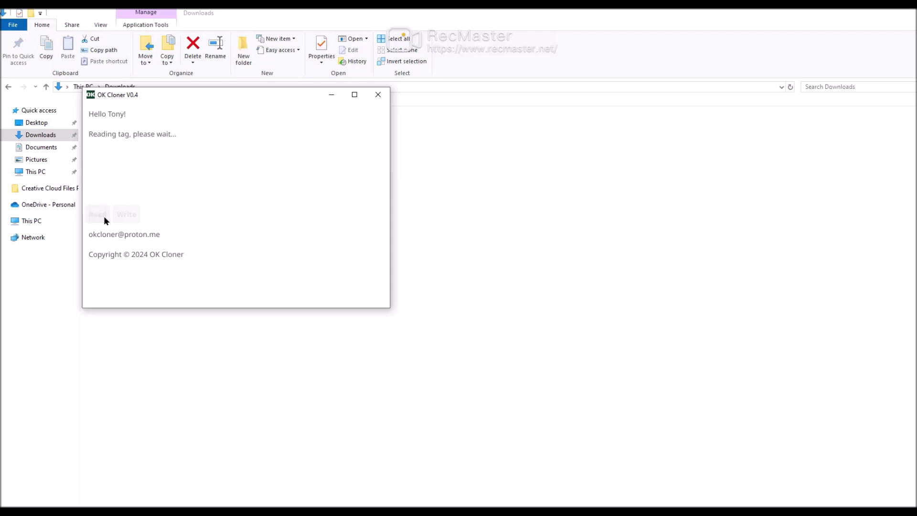